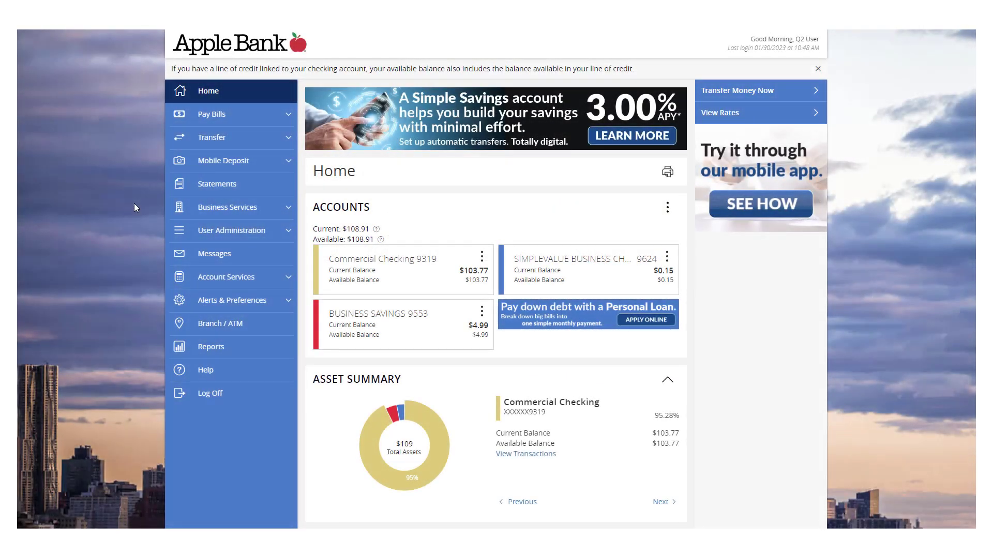
# Step: Open the Recipients list under Business Services in the sidebar
pyautogui.click(278, 211)
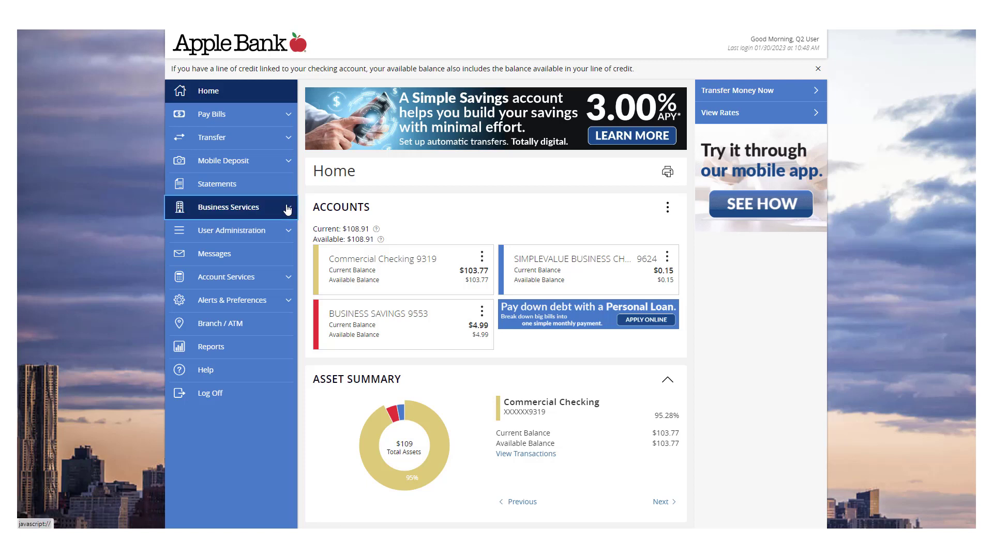
pyautogui.click(216, 254)
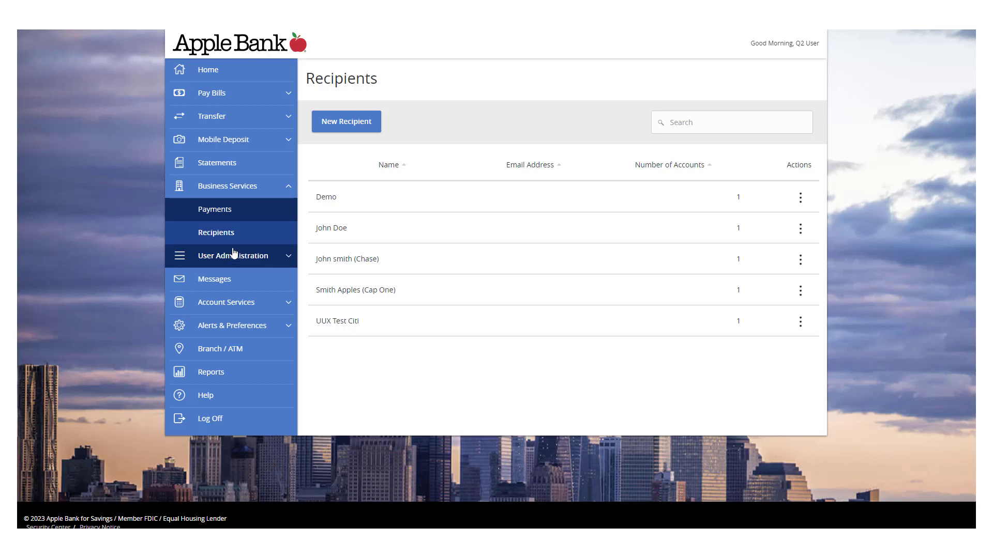
# Step: Start a new recipient with the recipient's name and e-mail, enabling template-payment e-mail notifications
pyautogui.click(355, 129)
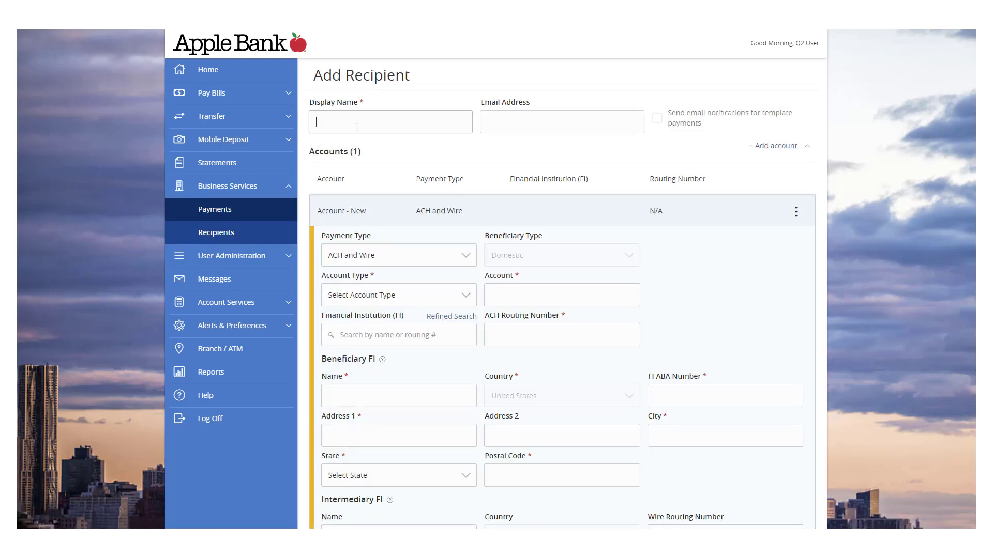
pyautogui.click(356, 127)
pyautogui.write('Jane')
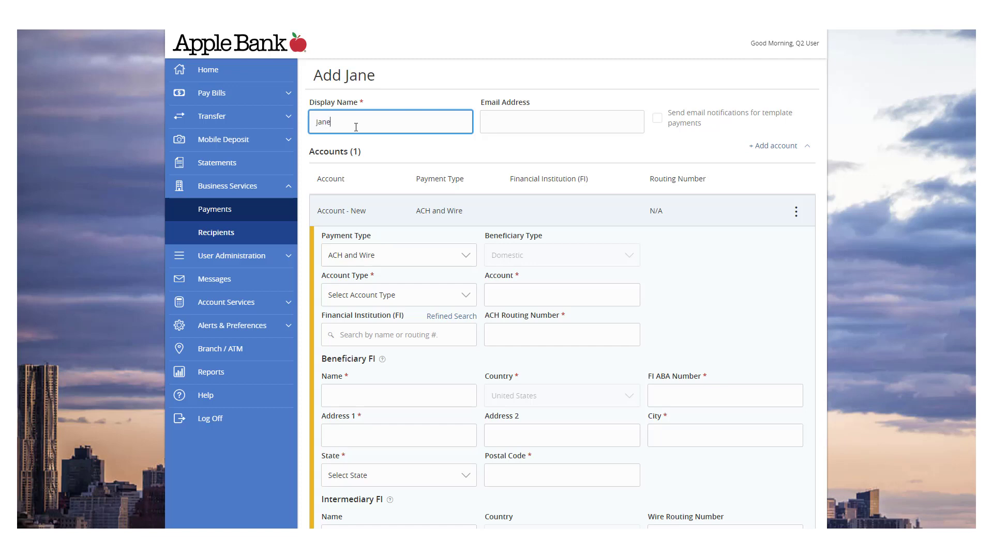
pyautogui.write(' Doe')
pyautogui.press('Tab')
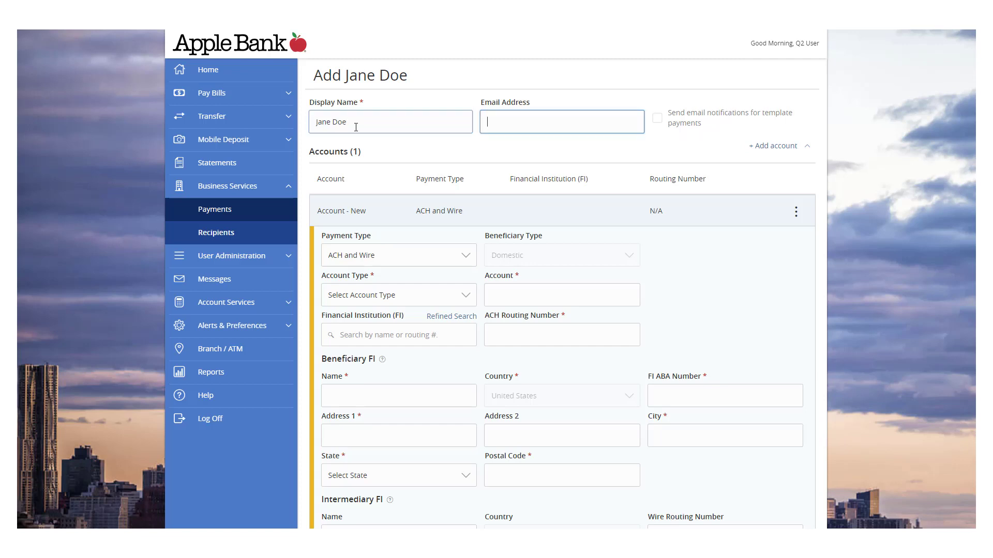
pyautogui.write('ja')
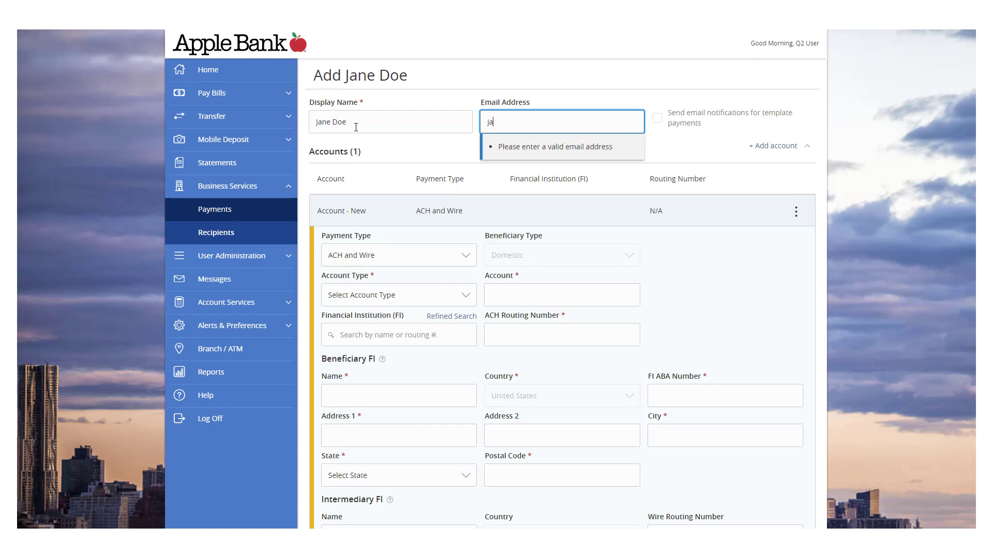
pyautogui.write('ne@sample.com')
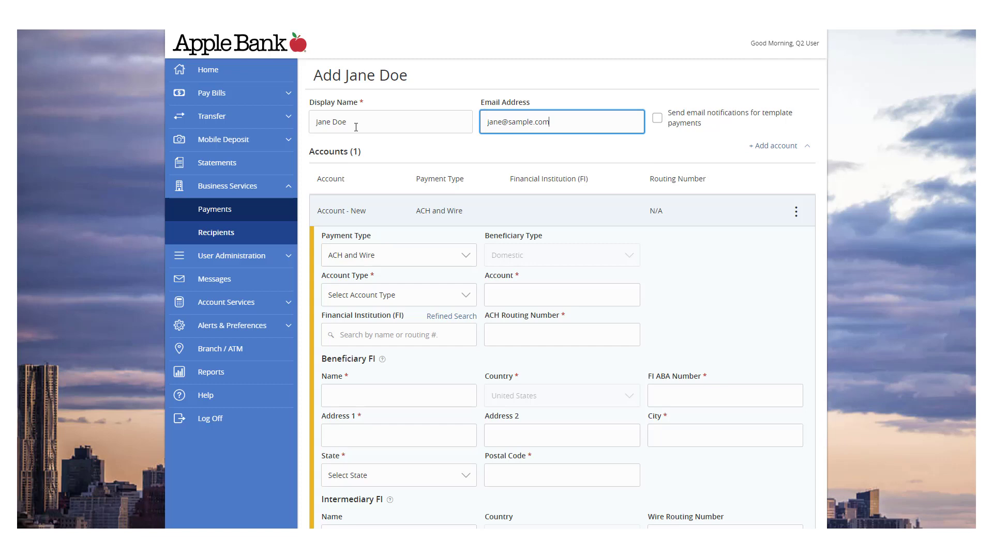
pyautogui.click(657, 120)
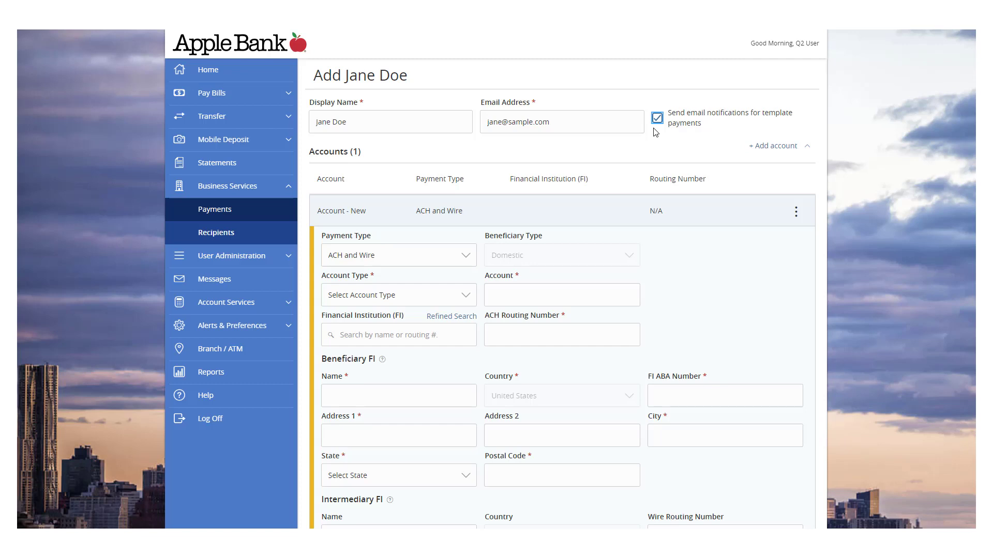
# Step: Set the account's payment type to ACH Only and account type to Checking
pyautogui.click(468, 262)
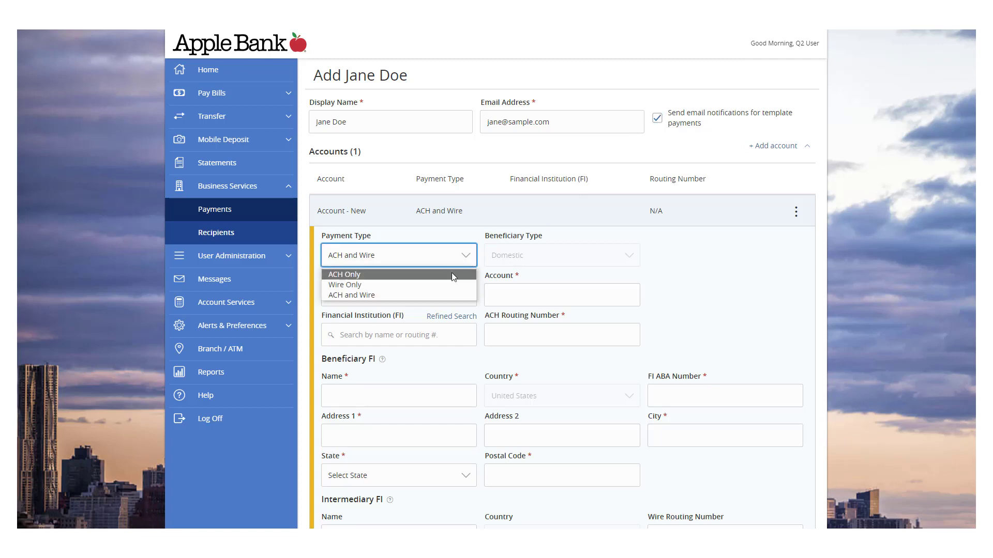
pyautogui.click(437, 276)
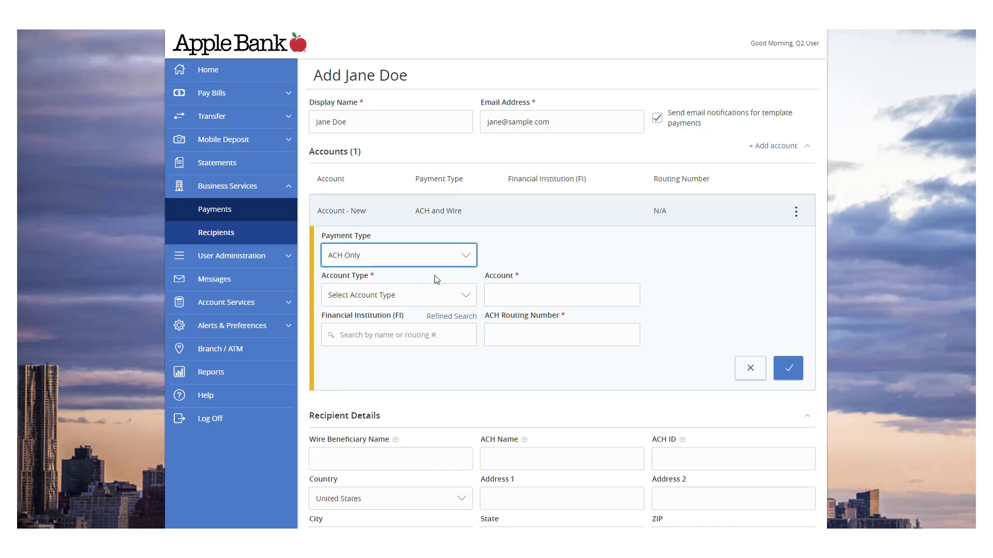
pyautogui.click(450, 298)
pyautogui.click(434, 324)
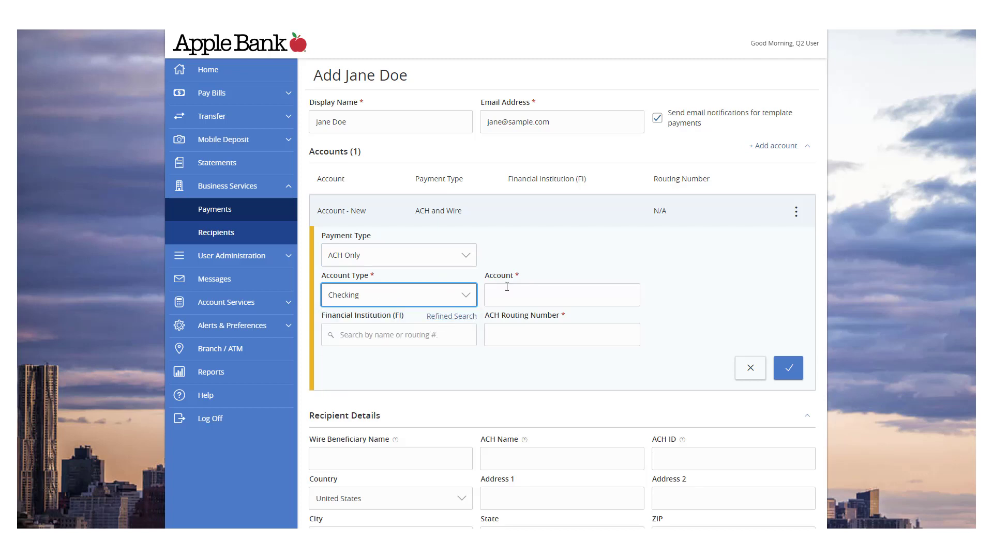
# Step: Enter the account number and pick APPLE BANK FOR SAVINGS as the financial institution
pyautogui.click(512, 296)
pyautogui.write('12345')
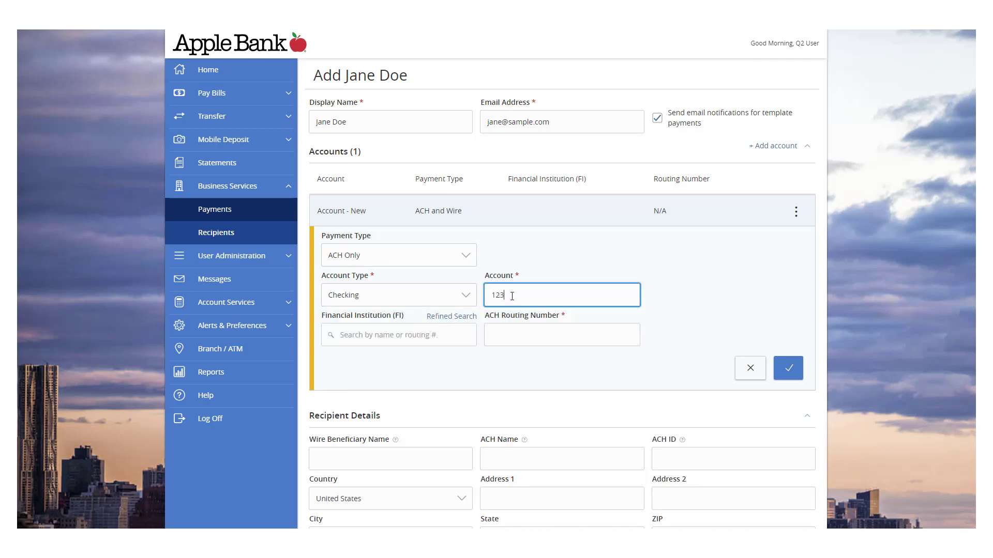
pyautogui.click(425, 332)
pyautogui.write('A')
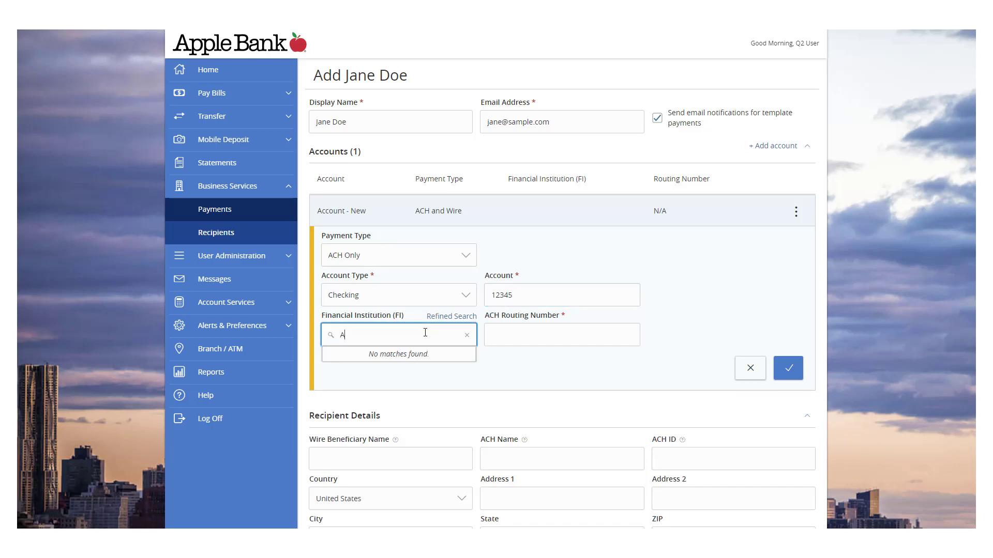
pyautogui.write('pple Bank')
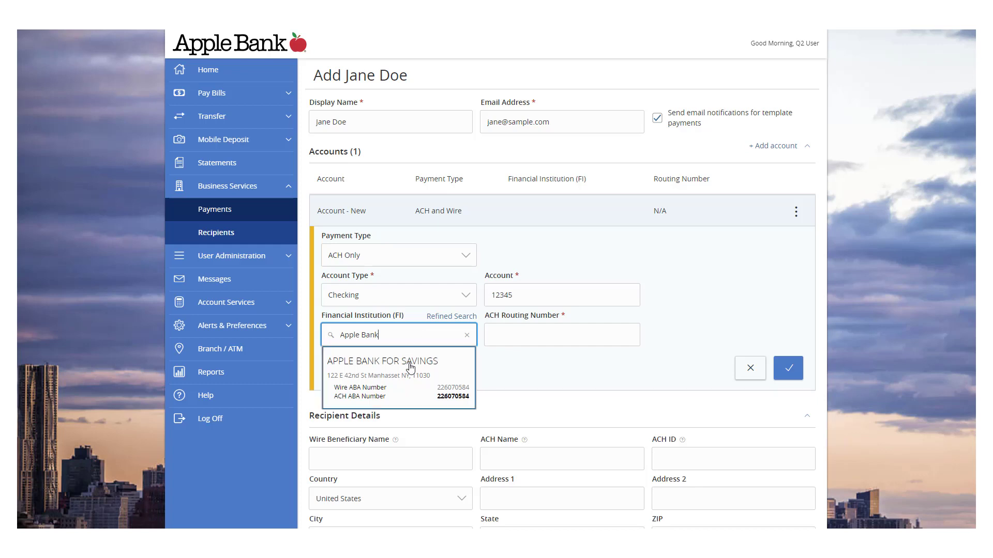
pyautogui.click(448, 373)
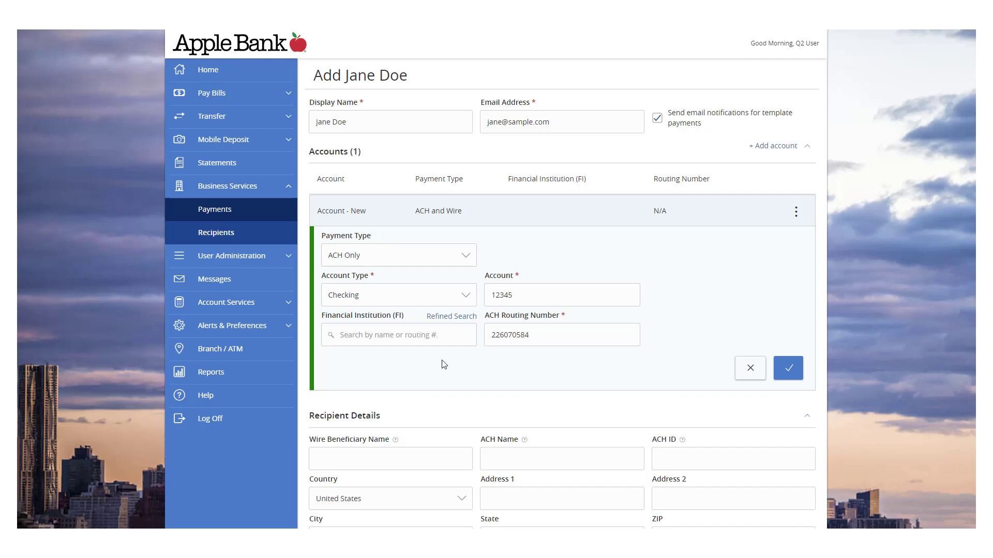
pyautogui.click(448, 316)
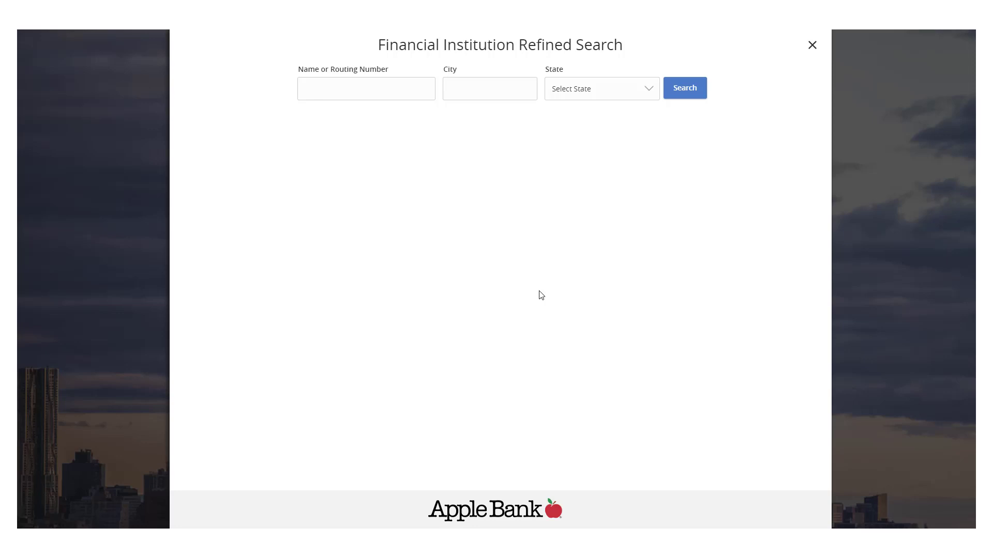
pyautogui.click(812, 46)
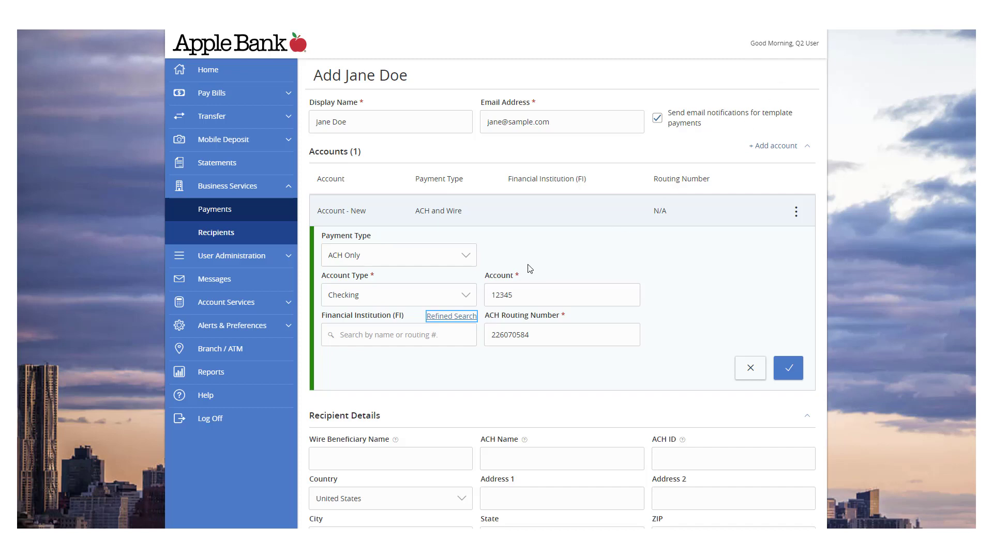
# Step: Switch the account to Wire Only with BANK OF AMERICA, NA (ABA 026009593) as institution
pyautogui.click(464, 259)
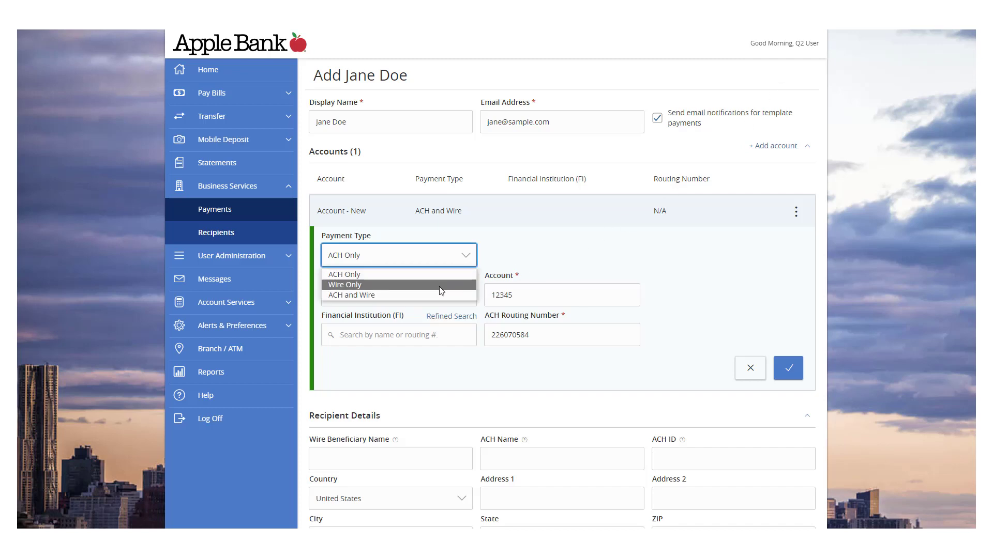
pyautogui.click(439, 287)
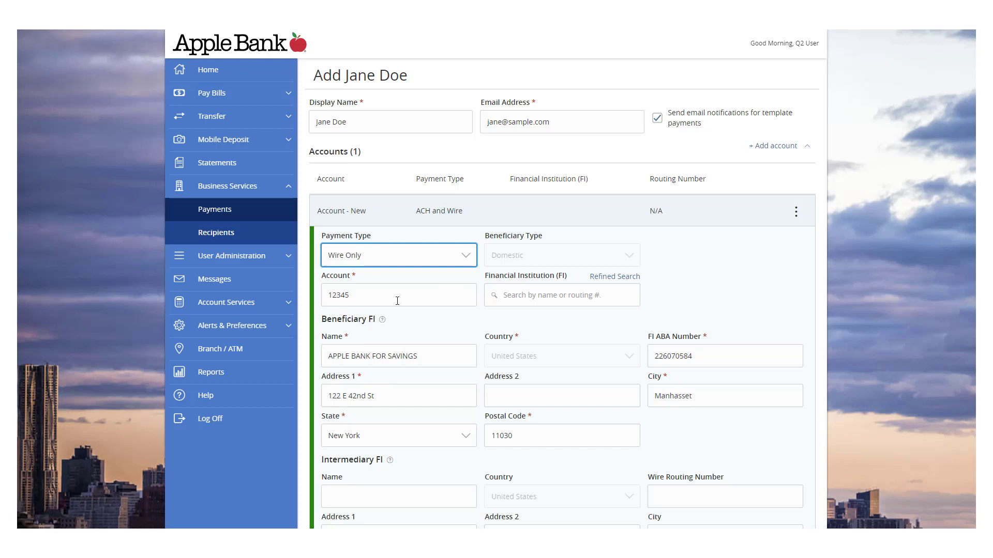
pyautogui.click(547, 293)
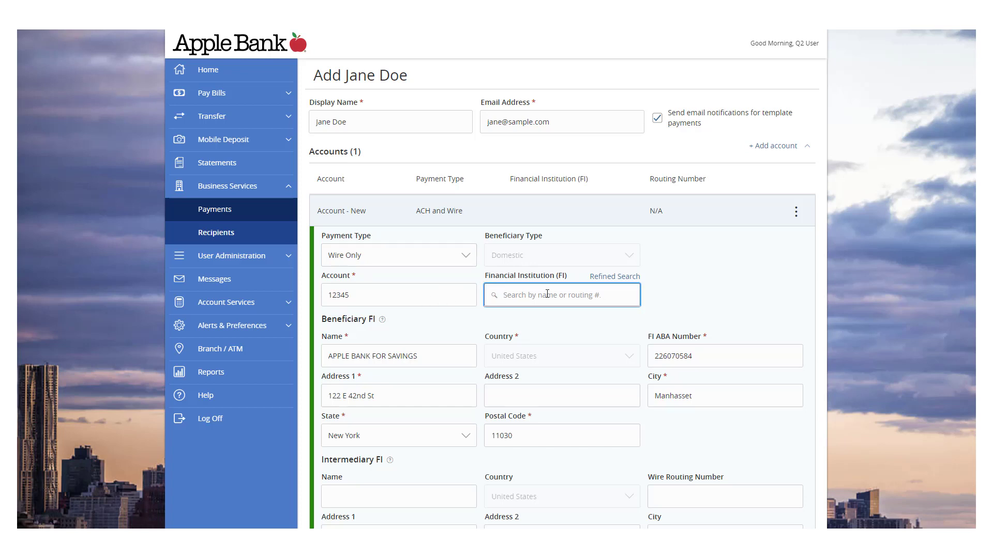
pyautogui.write('Bank of')
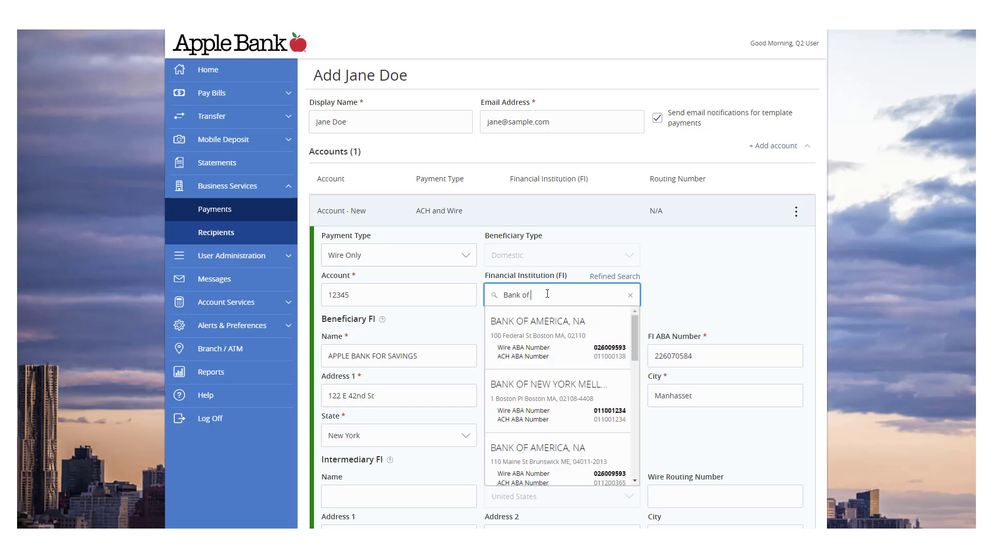
pyautogui.click(546, 336)
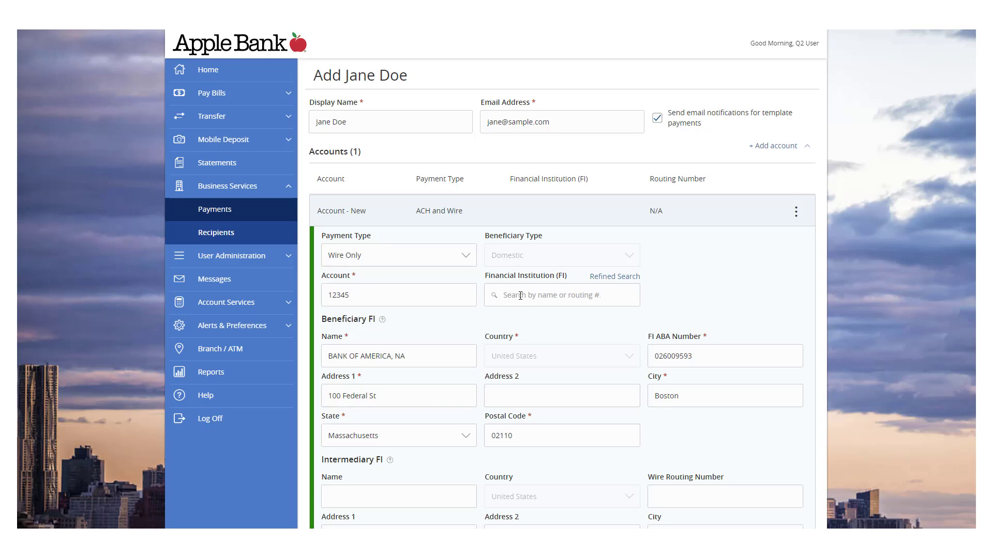
# Step: Change the payment type to ACH and Wire and save the account
pyautogui.click(465, 258)
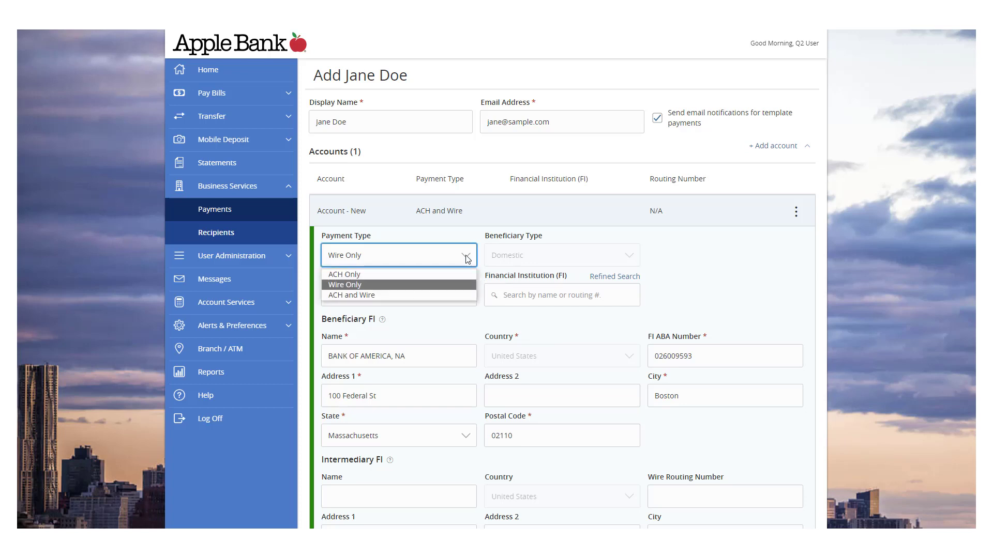
pyautogui.click(430, 295)
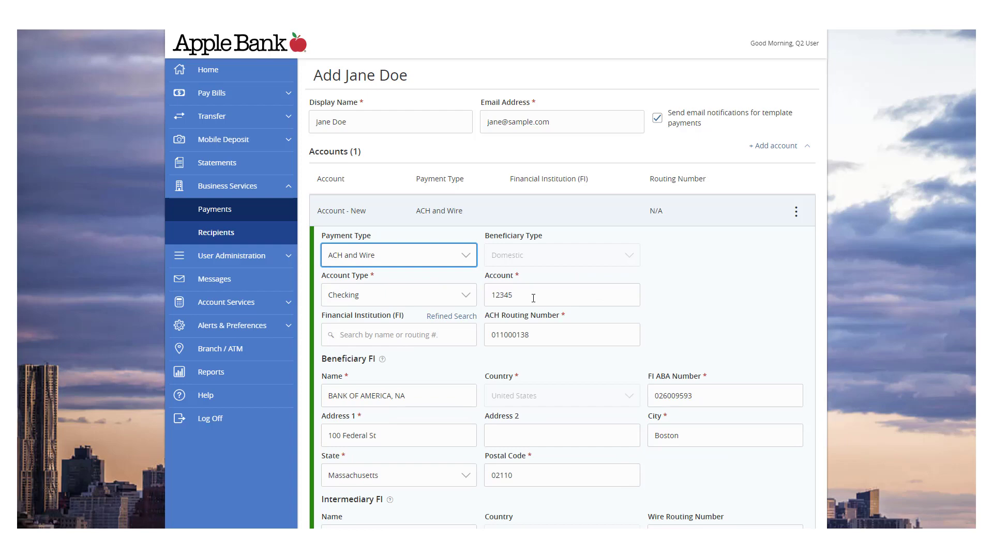
pyautogui.scroll(-3, 533, 298)
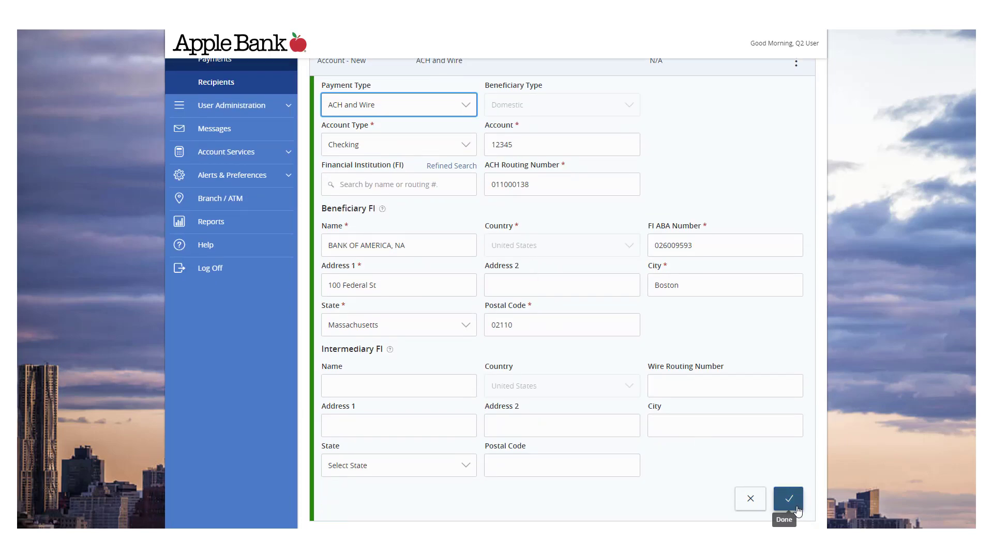
pyautogui.scroll(3, 796, 499)
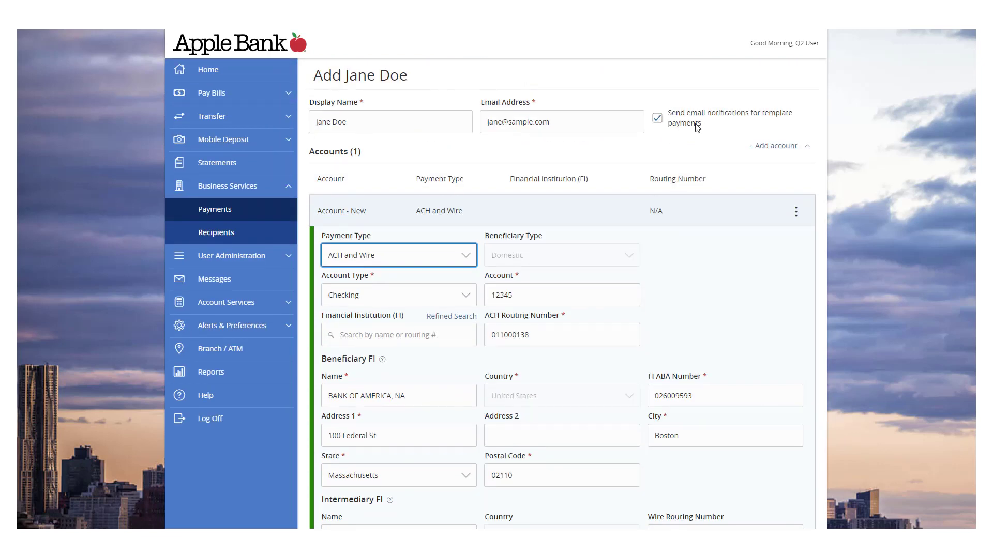
pyautogui.click(776, 146)
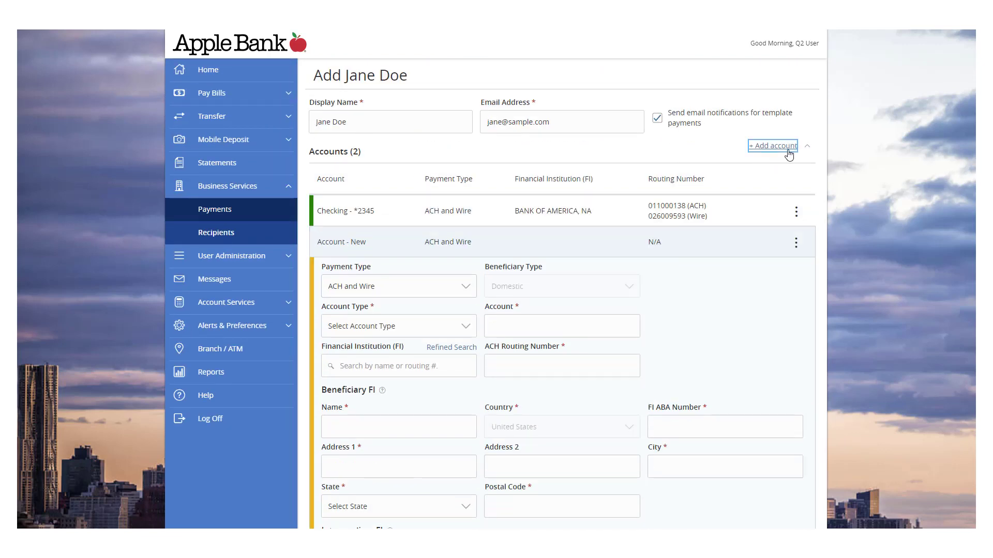
# Step: Fill in the wire beneficiary name and the recipient's name as the ACH name
pyautogui.scroll(-9, 786, 170)
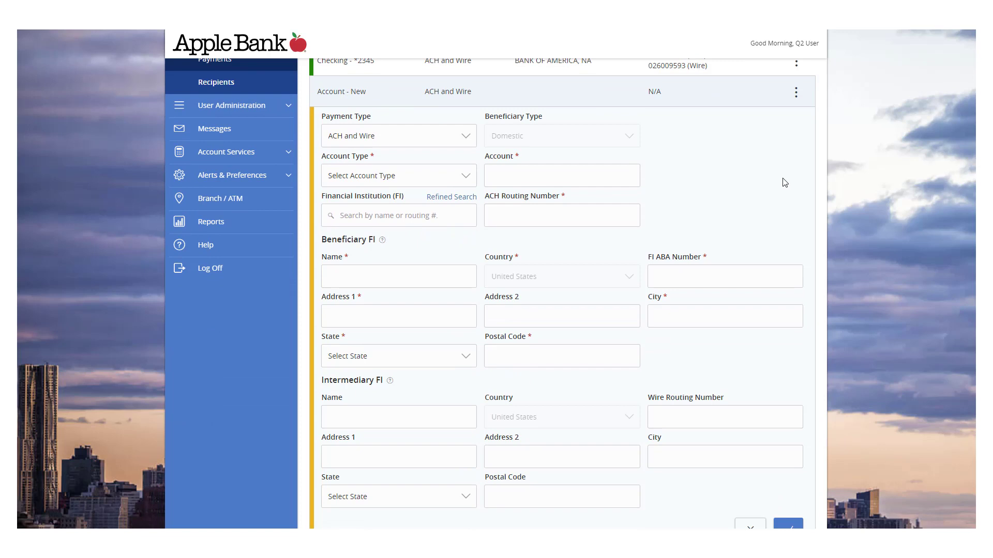
pyautogui.scroll(-2, 770, 194)
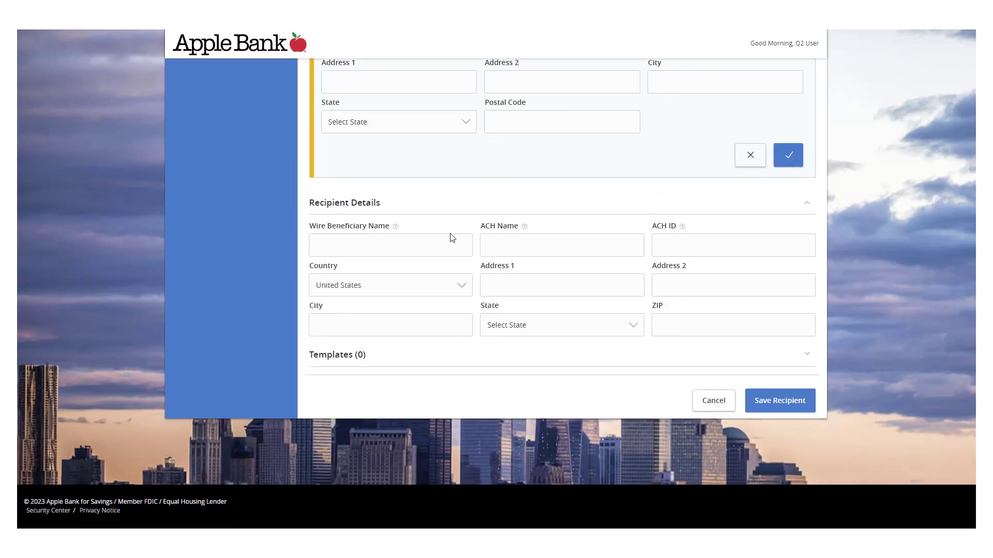
pyautogui.click(429, 243)
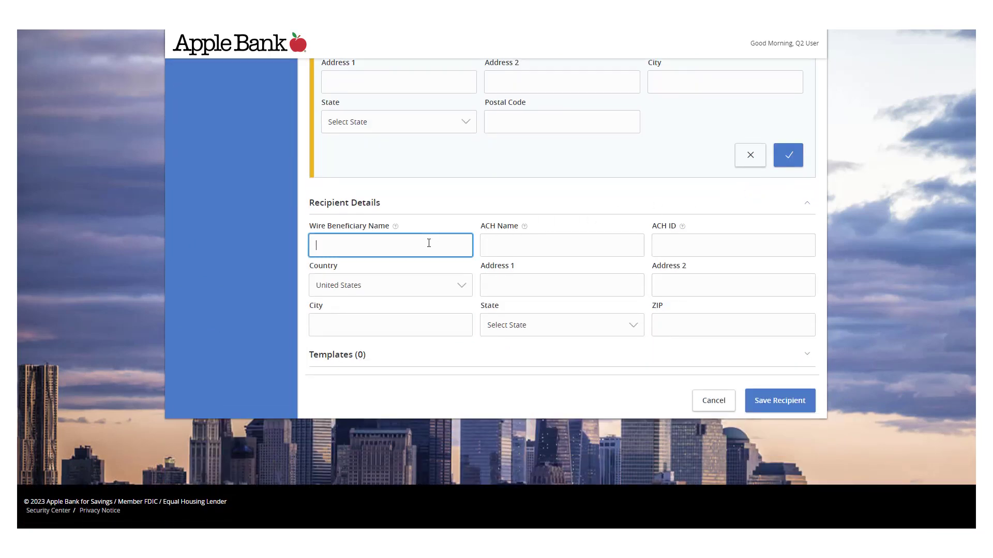
pyautogui.write('Sample Wire')
pyautogui.click(526, 236)
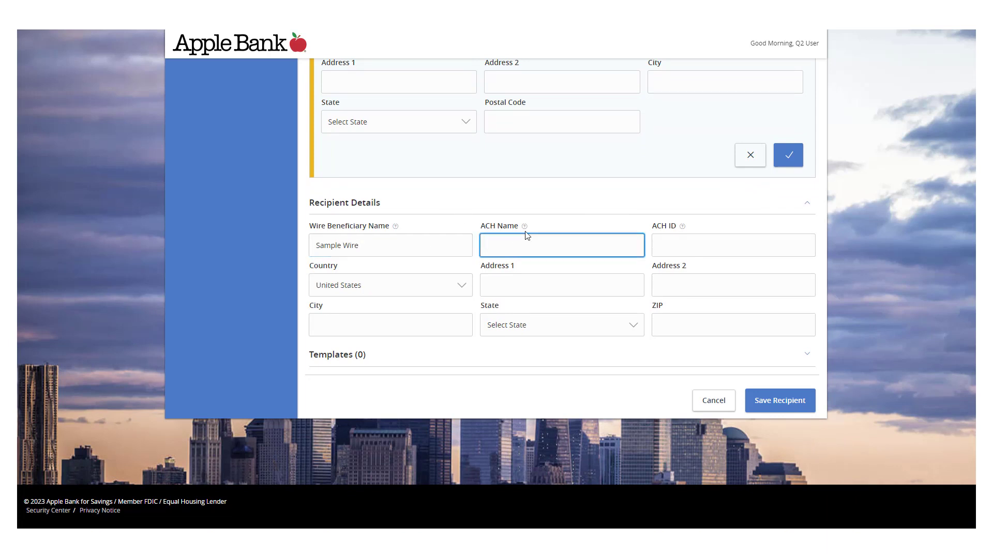
pyautogui.write('Jane Doe')
# Step: Enter the recipient's street address in Austin, Texas, including state and ZIP code
pyautogui.click(607, 288)
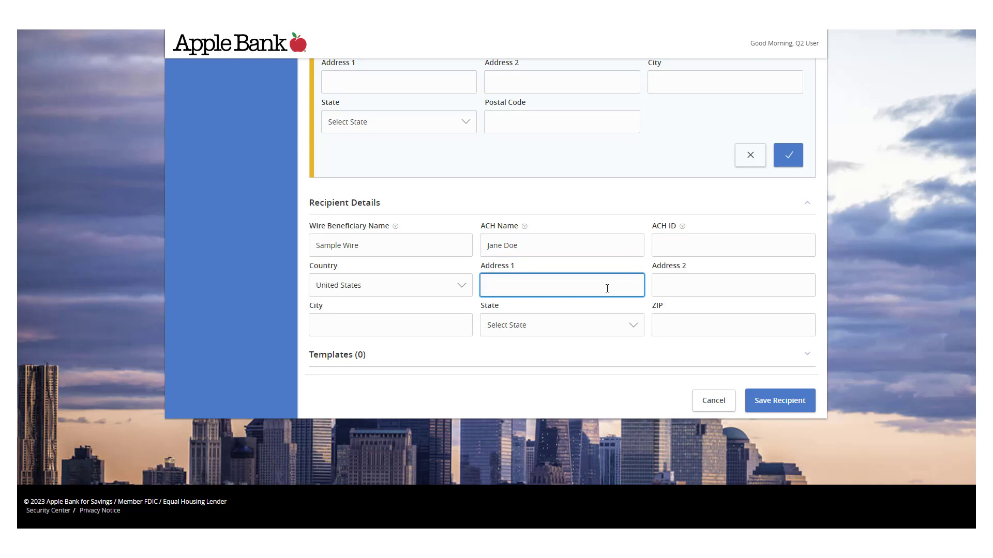
pyautogui.write('123 Main Street')
pyautogui.click(439, 332)
pyautogui.write('Austin')
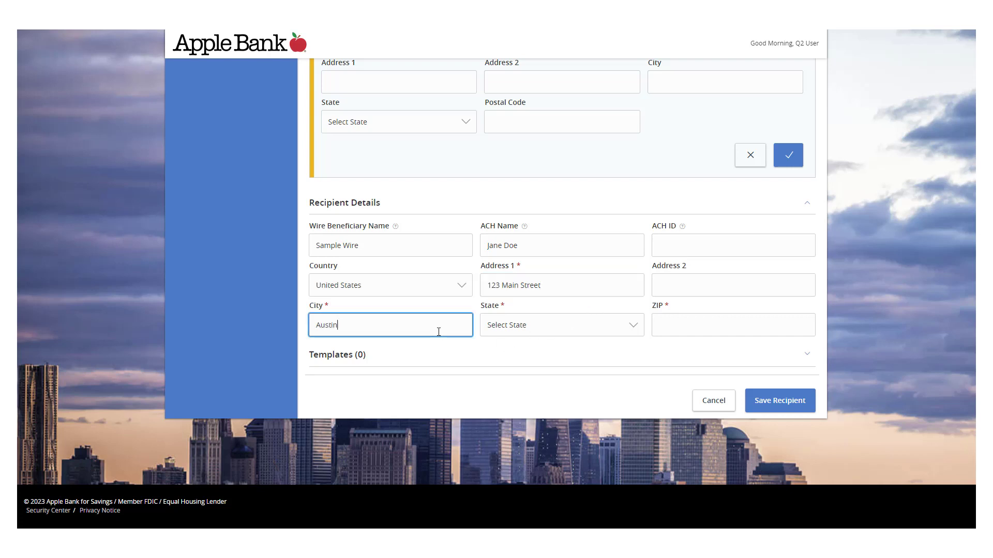
pyautogui.press('Tab')
pyautogui.click(522, 327)
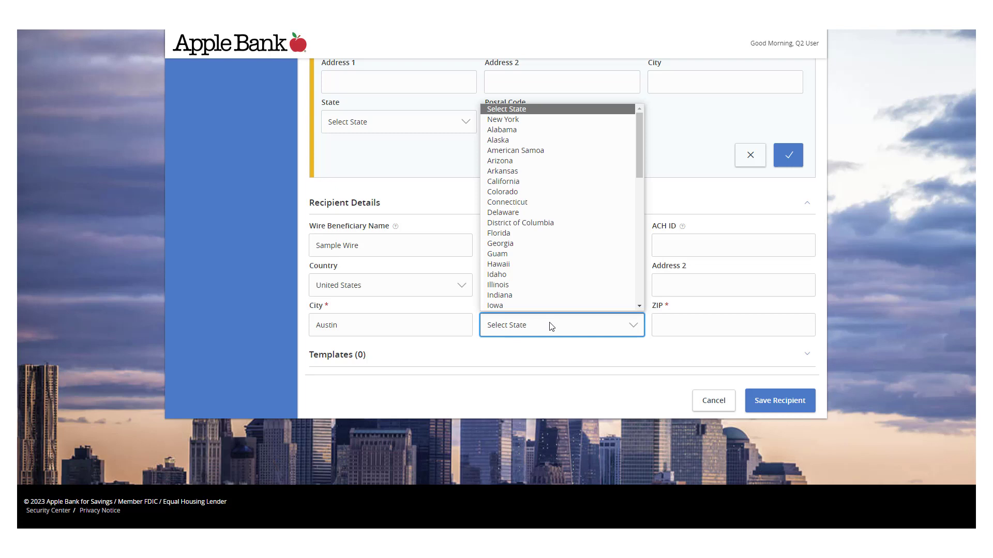
pyautogui.moveTo(641, 163); pyautogui.dragTo(634, 284)
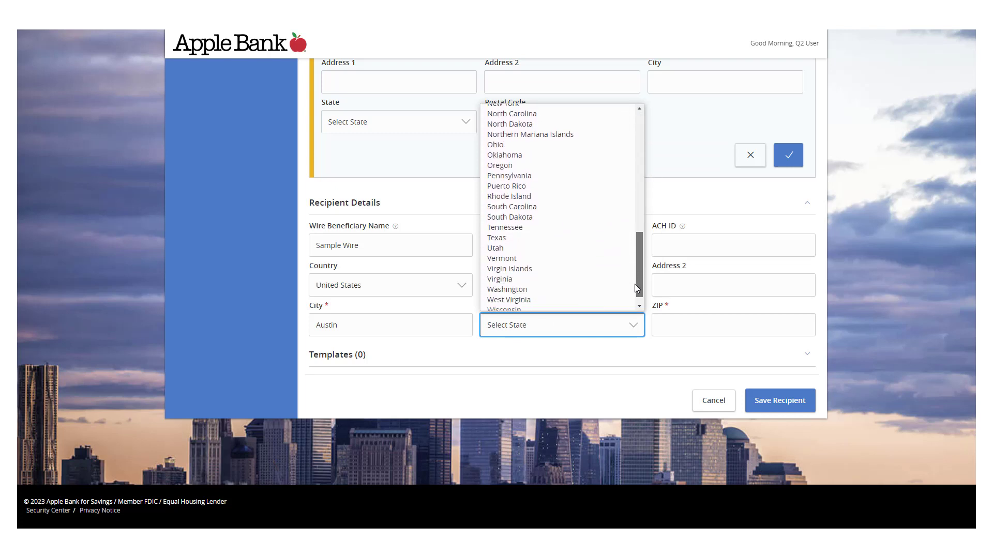
pyautogui.click(553, 238)
pyautogui.click(691, 326)
pyautogui.write('1')
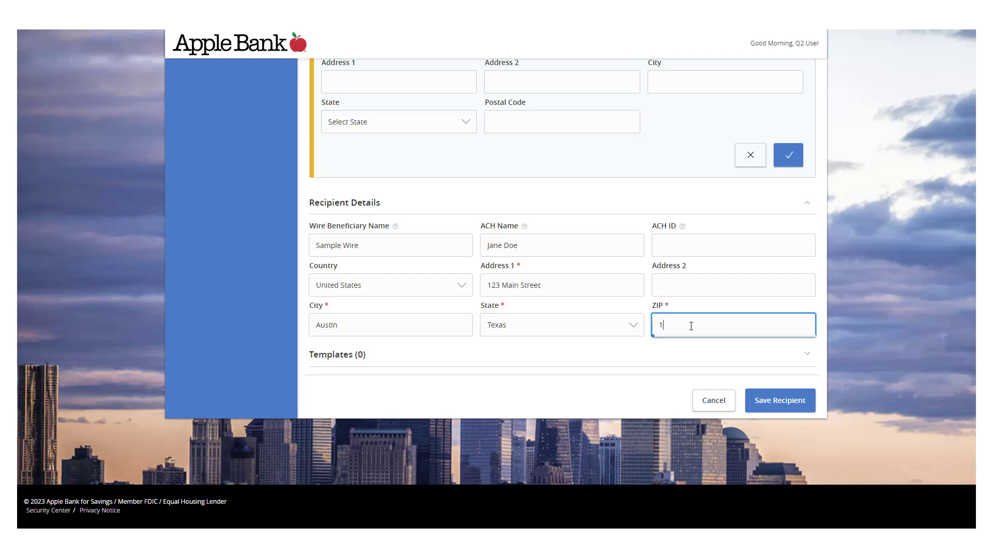
pyautogui.write('2345')
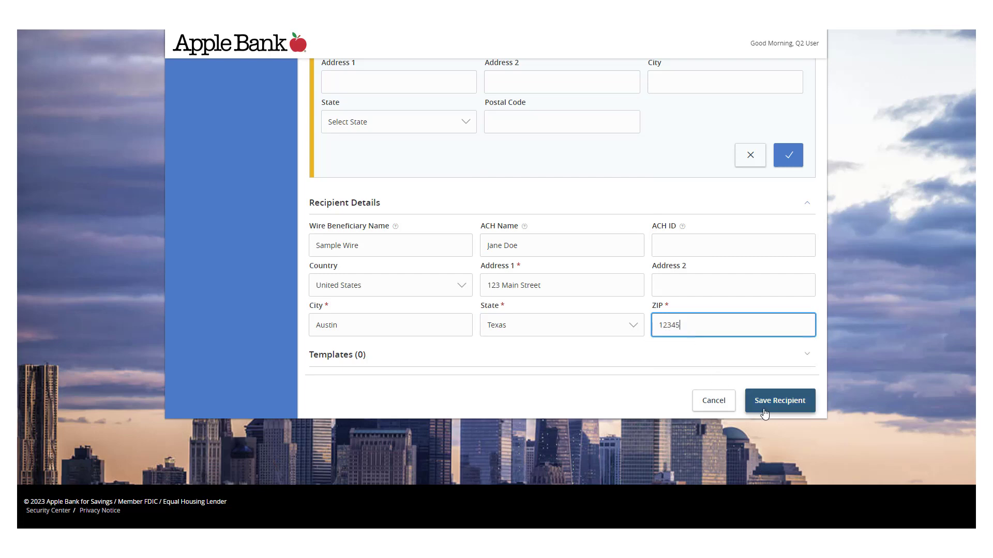